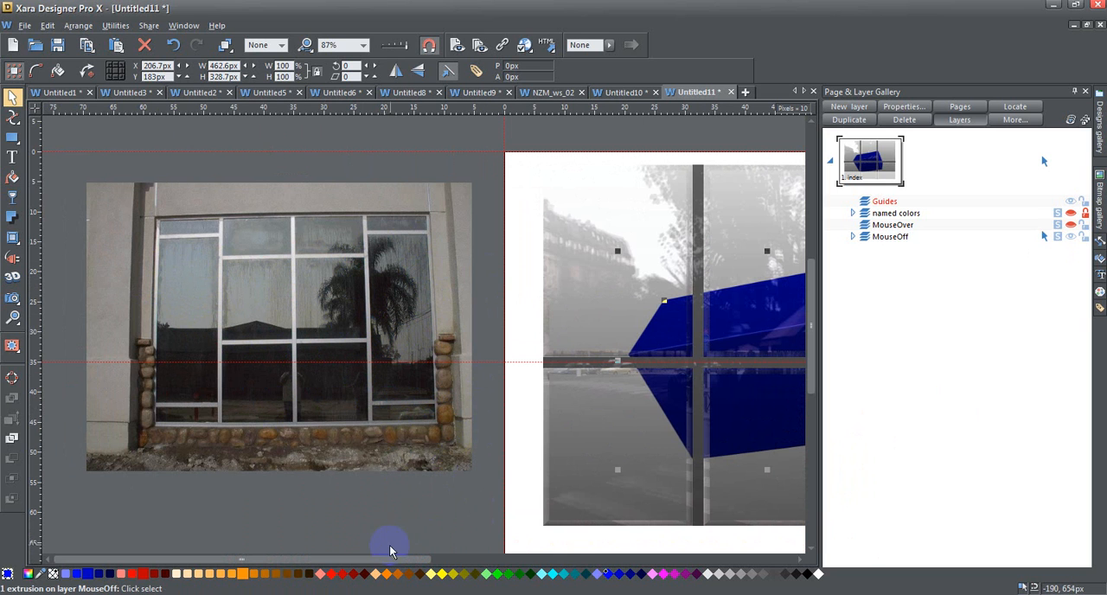
Nudge the blue extruded box left and down behind the window panes, to X 166.7 px and Y 363 px
drag(366, 560, 530, 569)
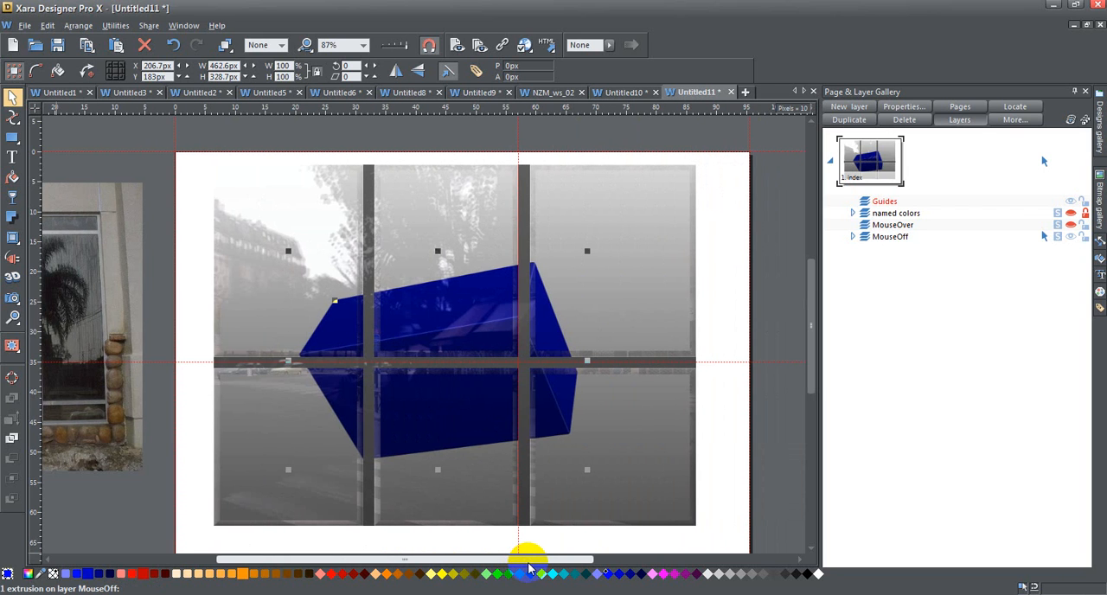
key(Left)
key(Left)
key(Left)
key(Left)
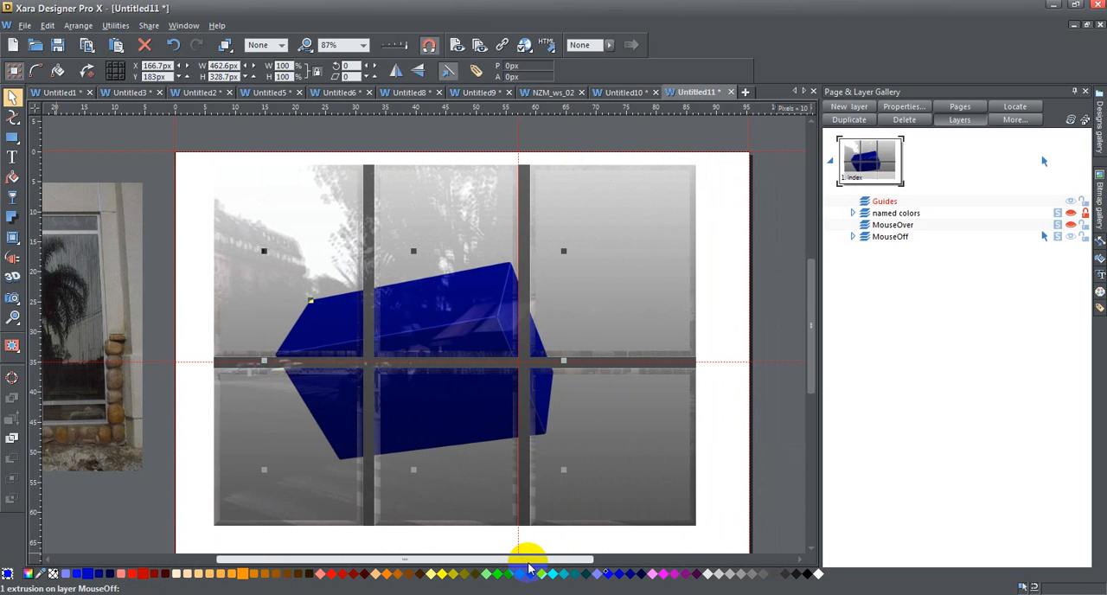
key(Down)
key(Down)
key(Down)
key(Down)
key(Down)
key(Down)
key(Down)
key(Down)
key(Down)
key(Down)
key(Down)
key(Down)
key(Down)
key(Down)
key(Down)
key(Down)
key(Down)
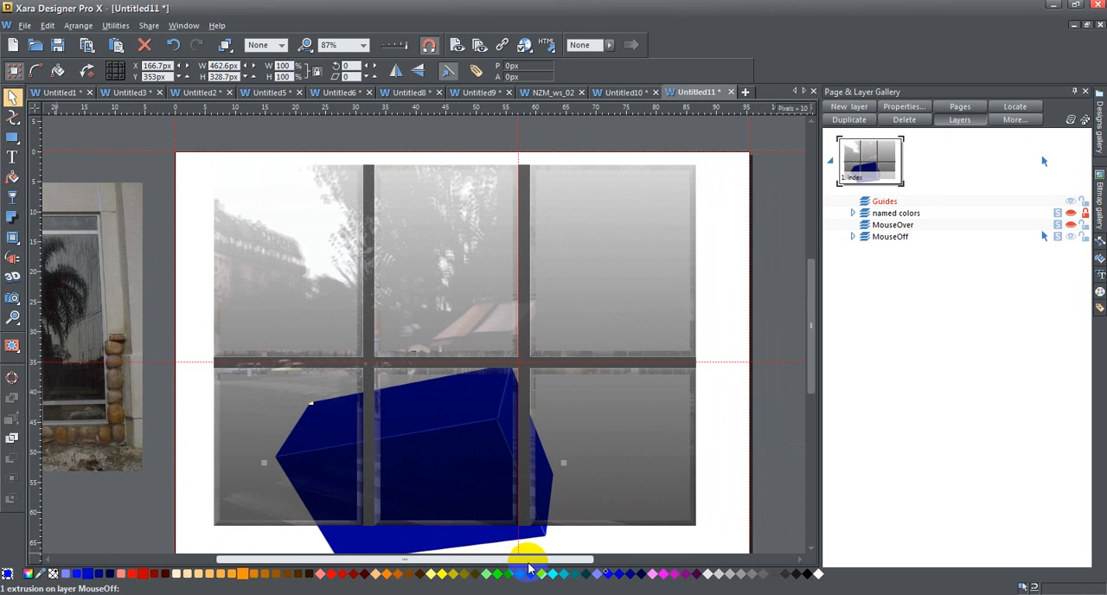
key(Up)
key(Up)
key(Down)
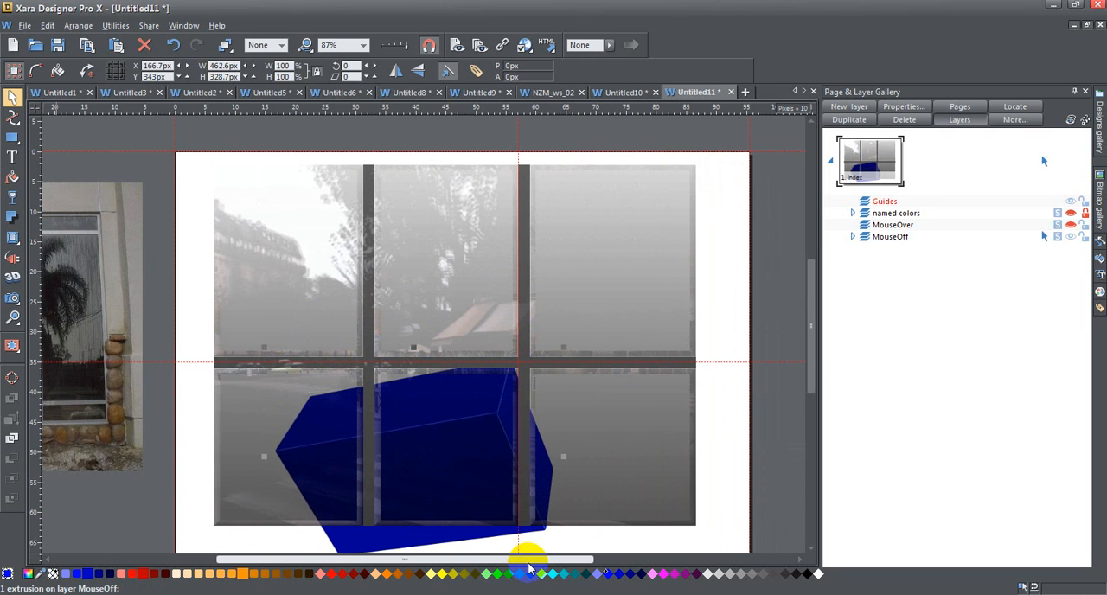
drag(811, 299, 811, 327)
key(Down)
key(Down)
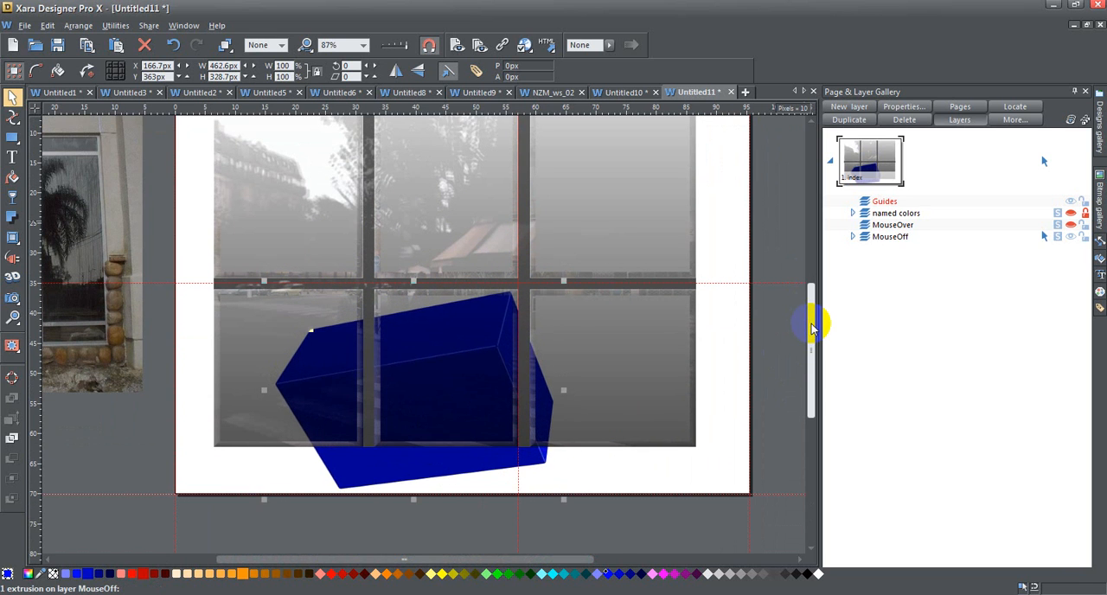
Move the blue extruded box up and to the right behind the window, to X 196.7 px and Y 153 px
key(Up)
key(Up)
key(Up)
key(Up)
key(Up)
key(Up)
key(Up)
key(Up)
key(Up)
key(Up)
key(Up)
key(Up)
key(Up)
key(Up)
key(Up)
key(Up)
key(Up)
key(Up)
key(Up)
key(Up)
key(Right)
key(Right)
key(Right)
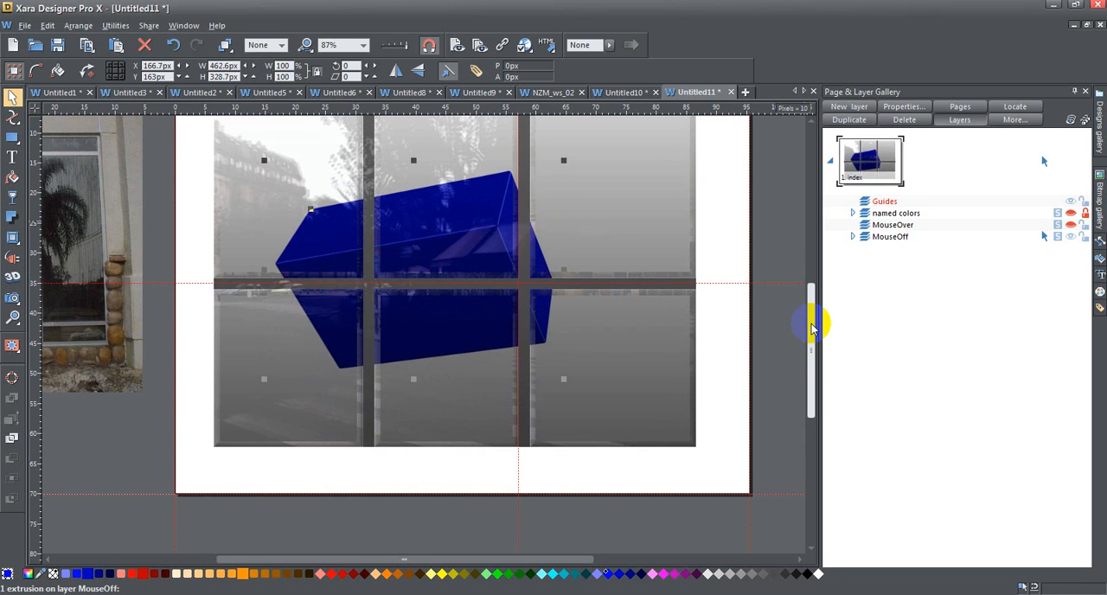
key(Up)
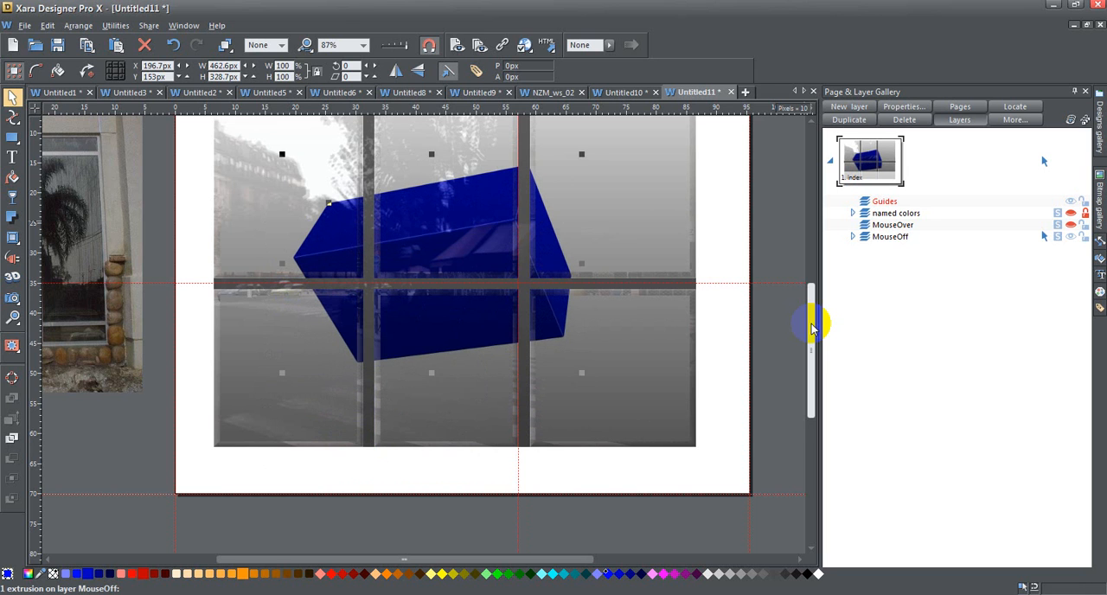
scroll(682, 328, up, 3)
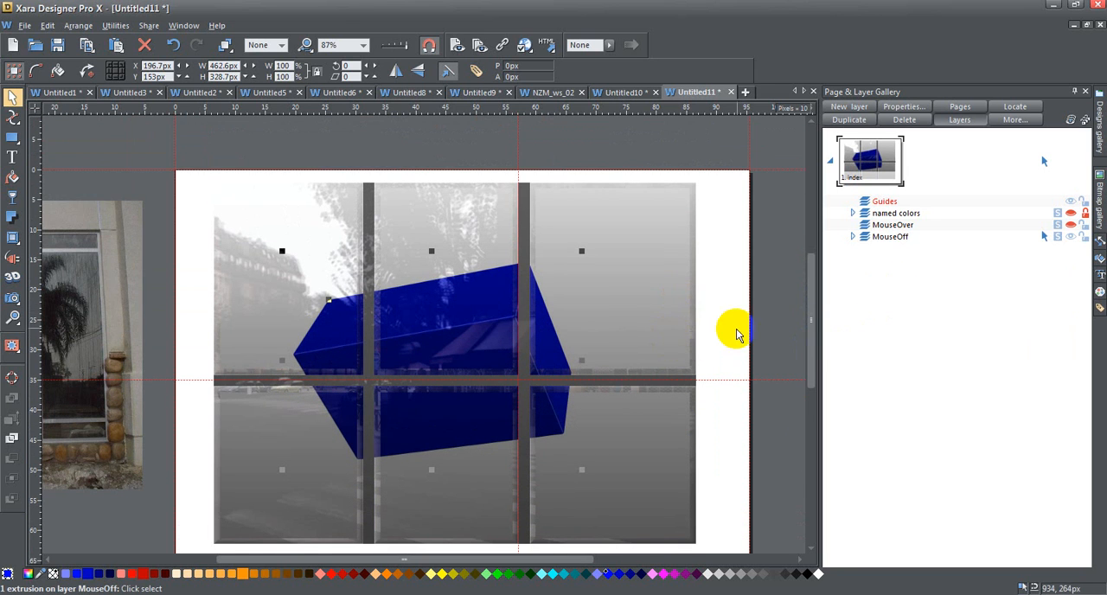
Insert the 1920 x 1440 street photo 'Bitmap2 (Optimised)1' onto the page from the document's stored bitmaps
click(1100, 197)
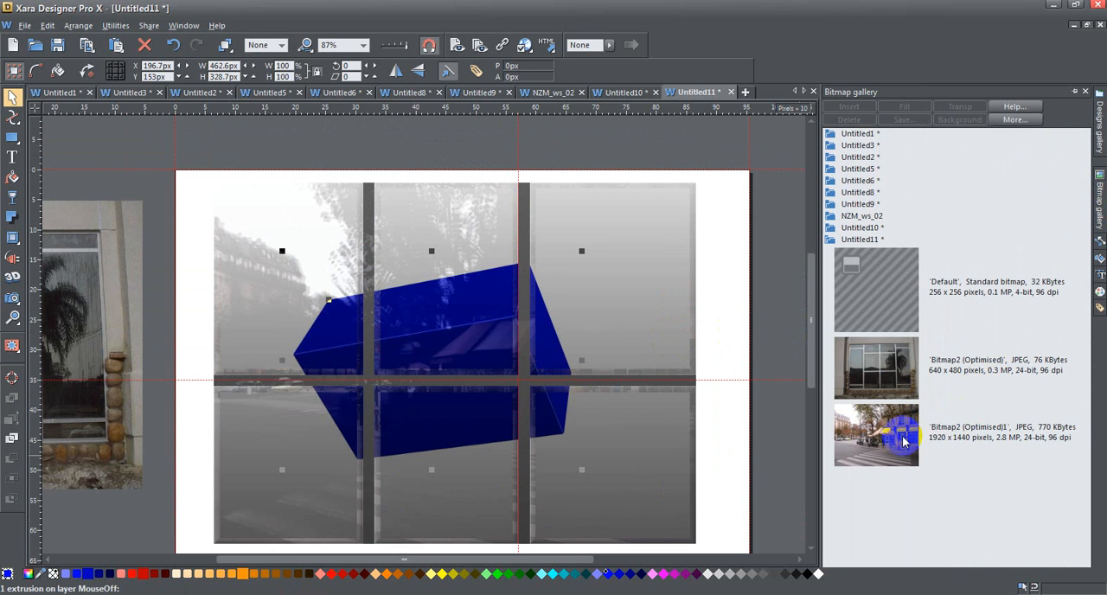
click(895, 439)
drag(893, 434, 504, 378)
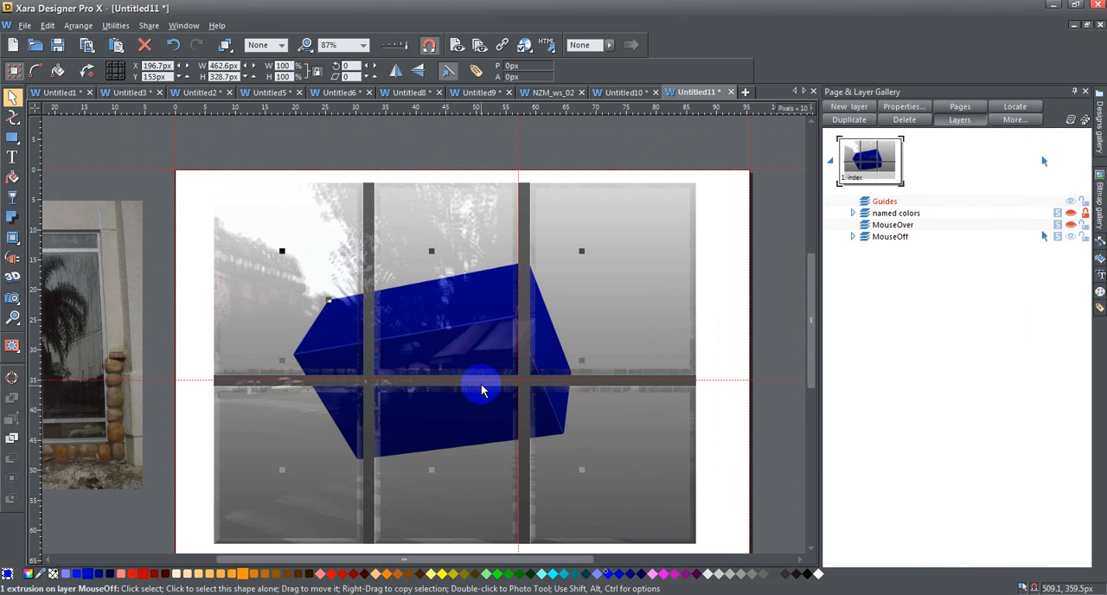
click(1099, 246)
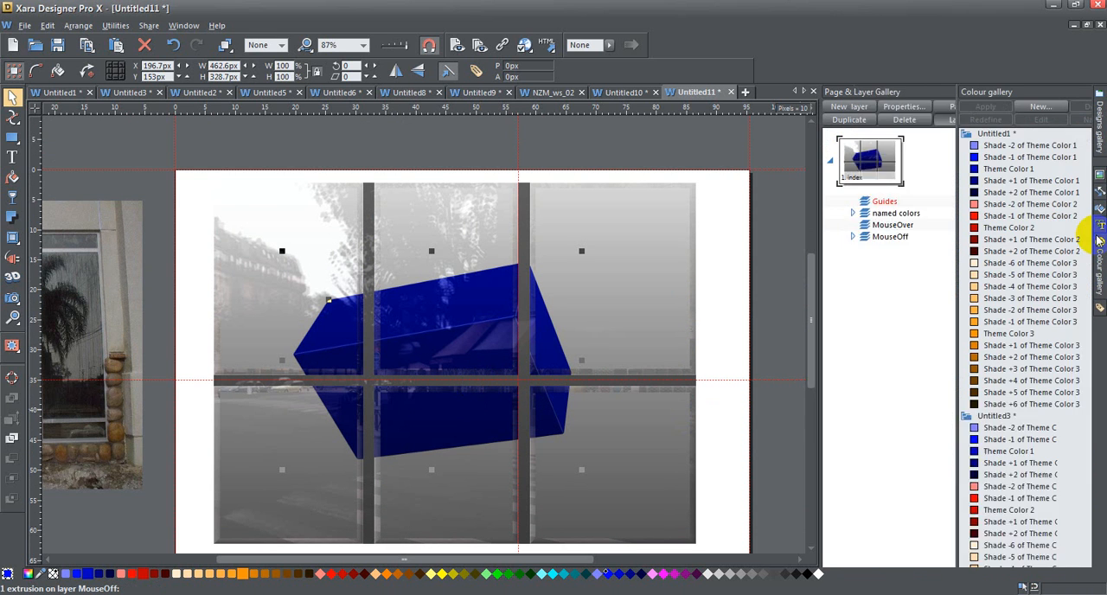
drag(804, 271, 813, 314)
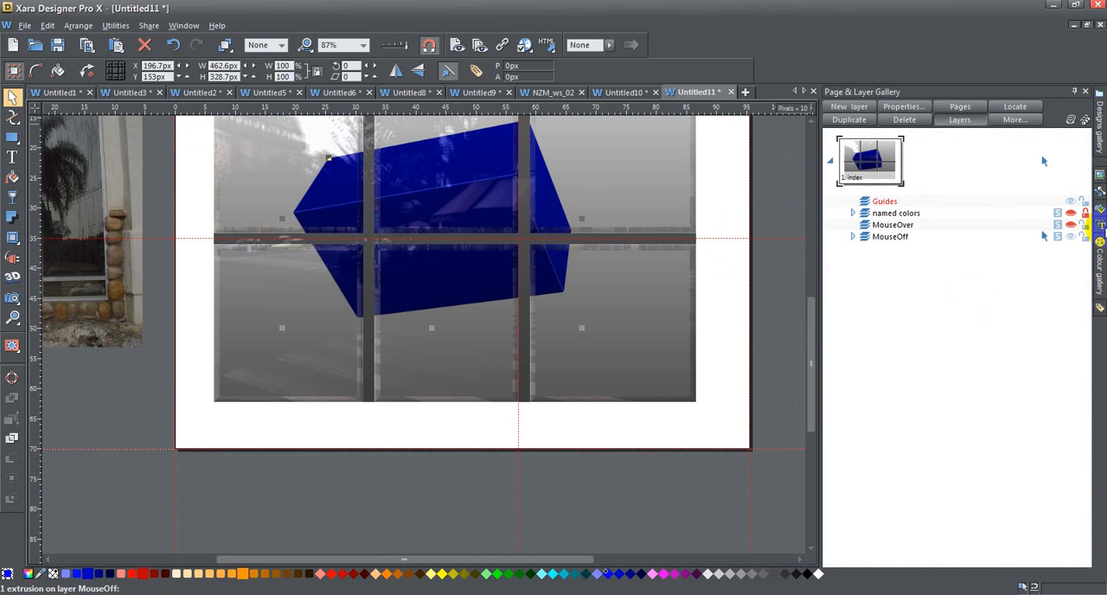
click(1099, 246)
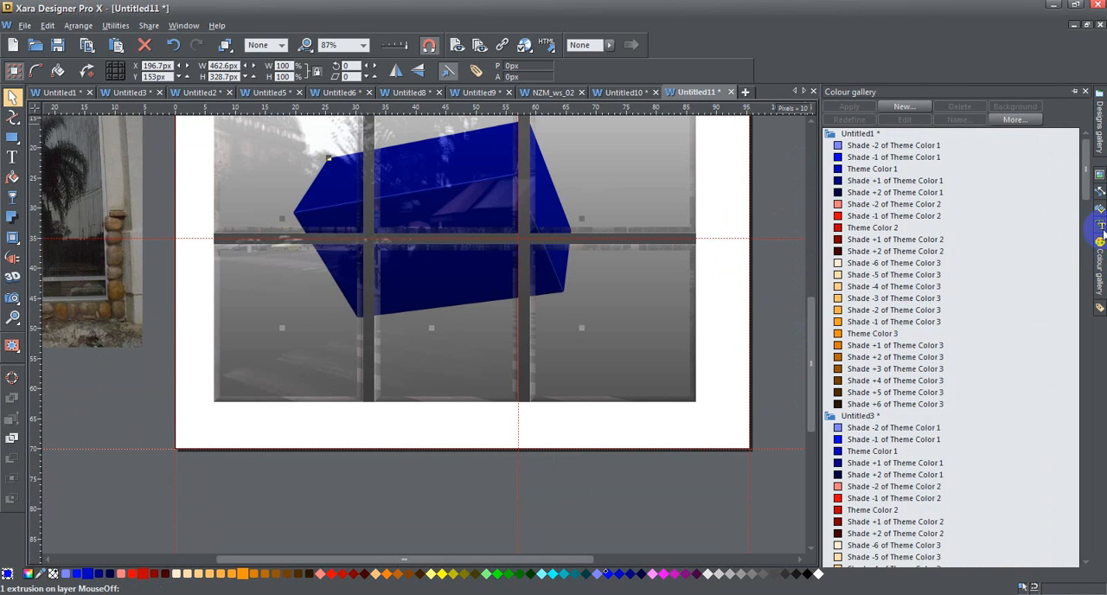
click(1099, 191)
click(1099, 174)
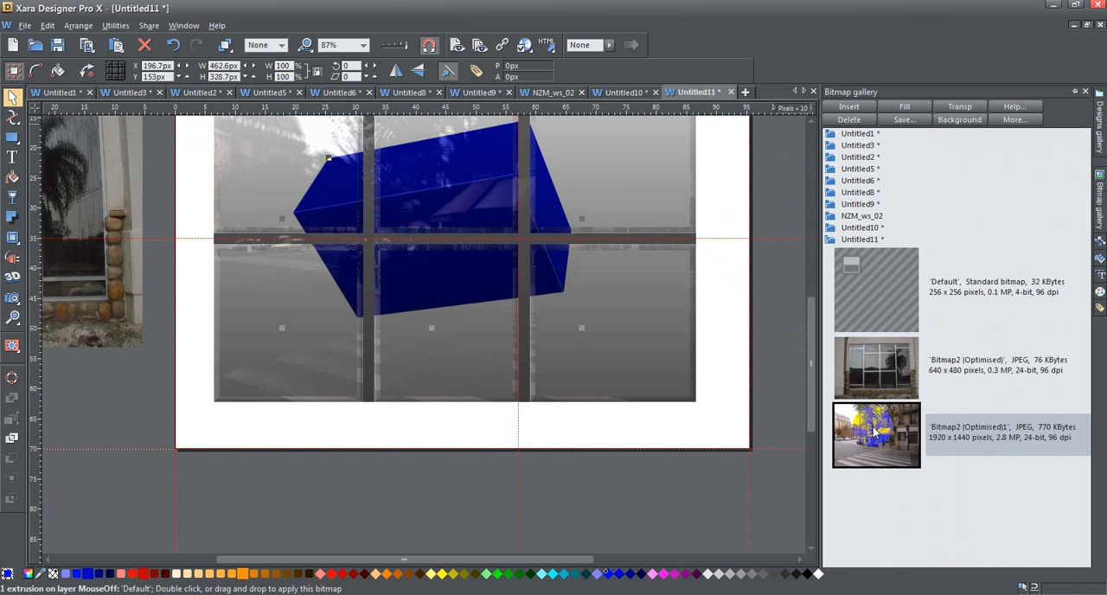
click(851, 108)
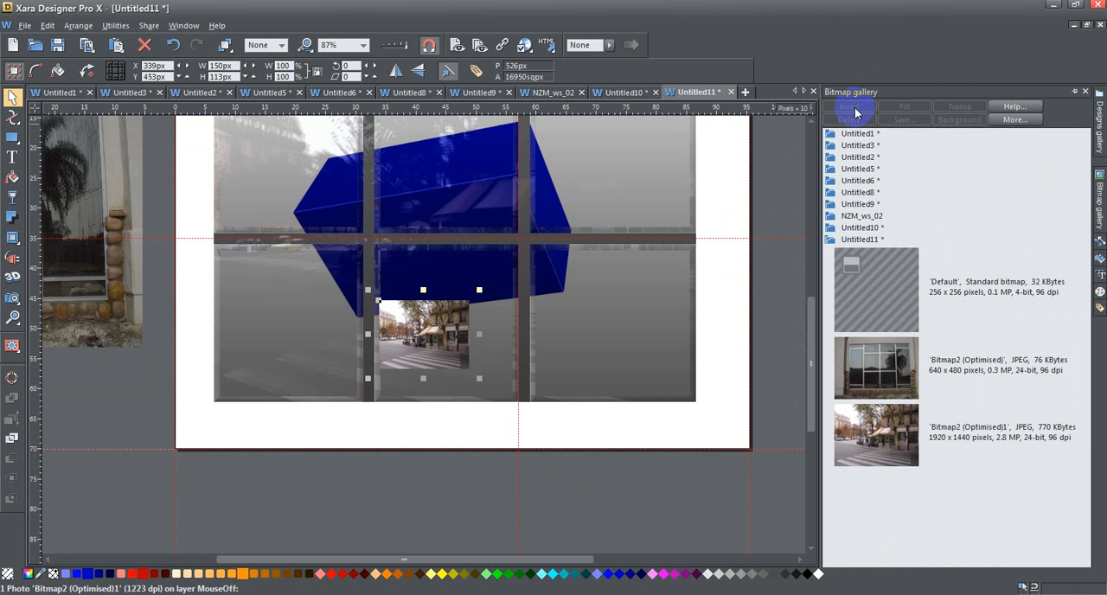
Enlarge the inserted street photo to about 657 by 495 px over the window and delete it
drag(479, 290, 702, 145)
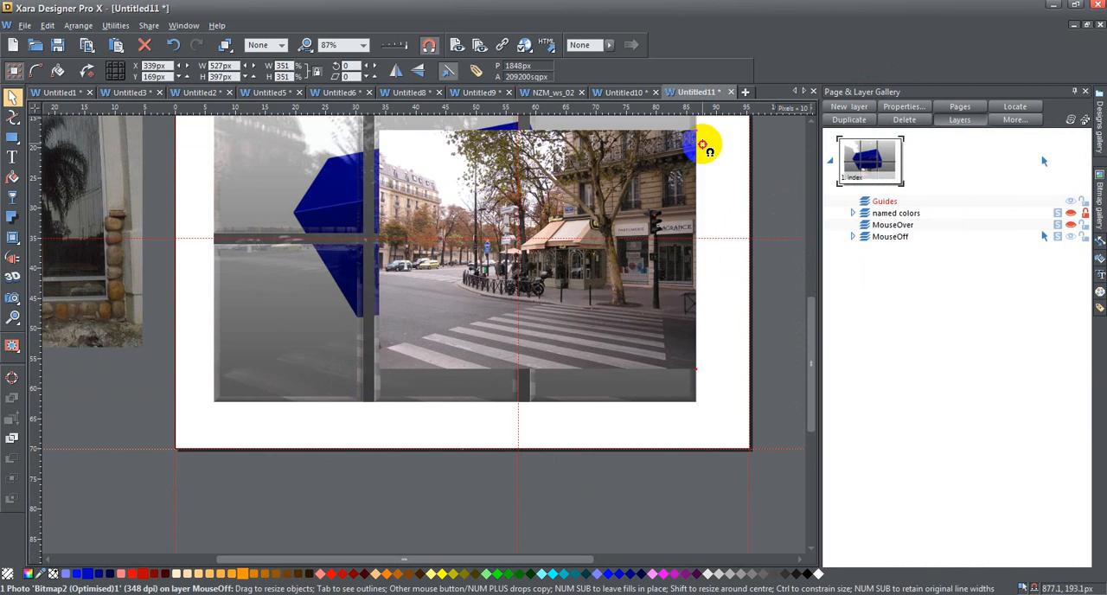
scroll(485, 389, up, 2)
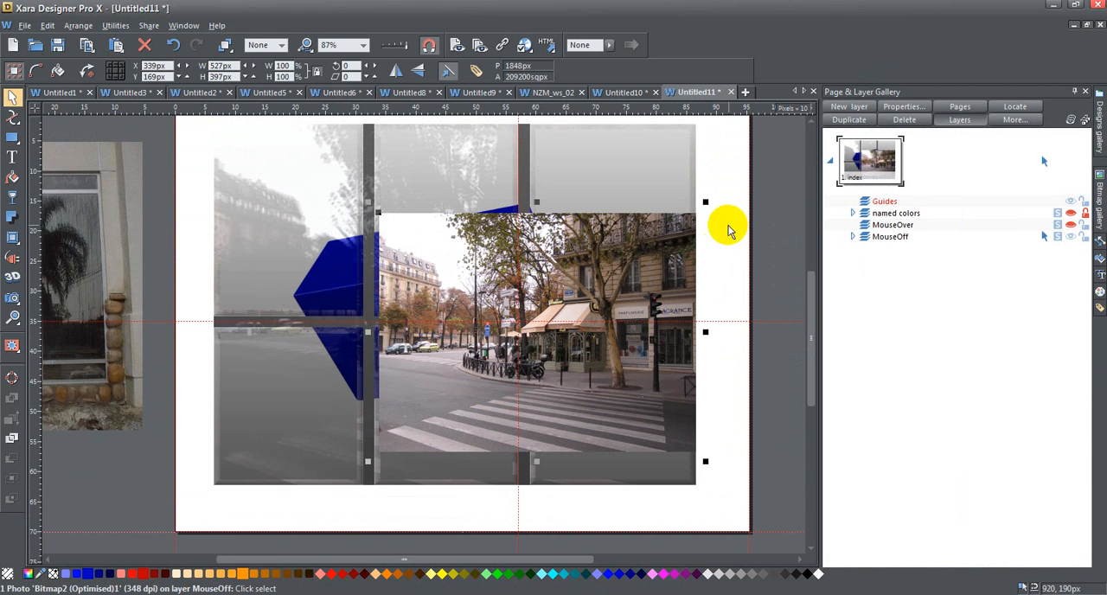
drag(707, 200, 774, 147)
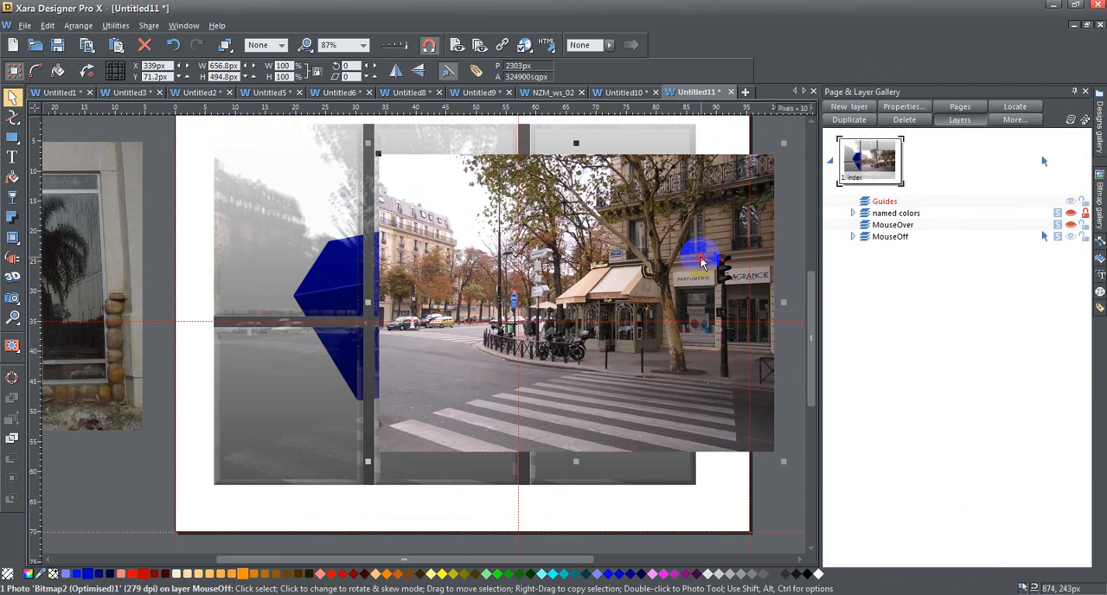
drag(702, 263, 575, 256)
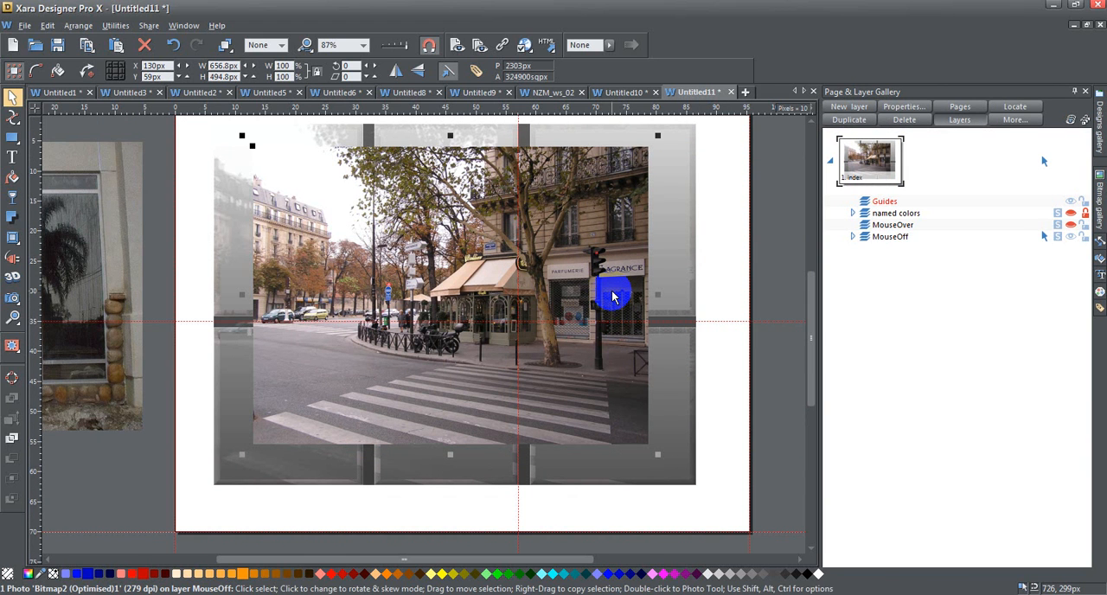
key(Delete)
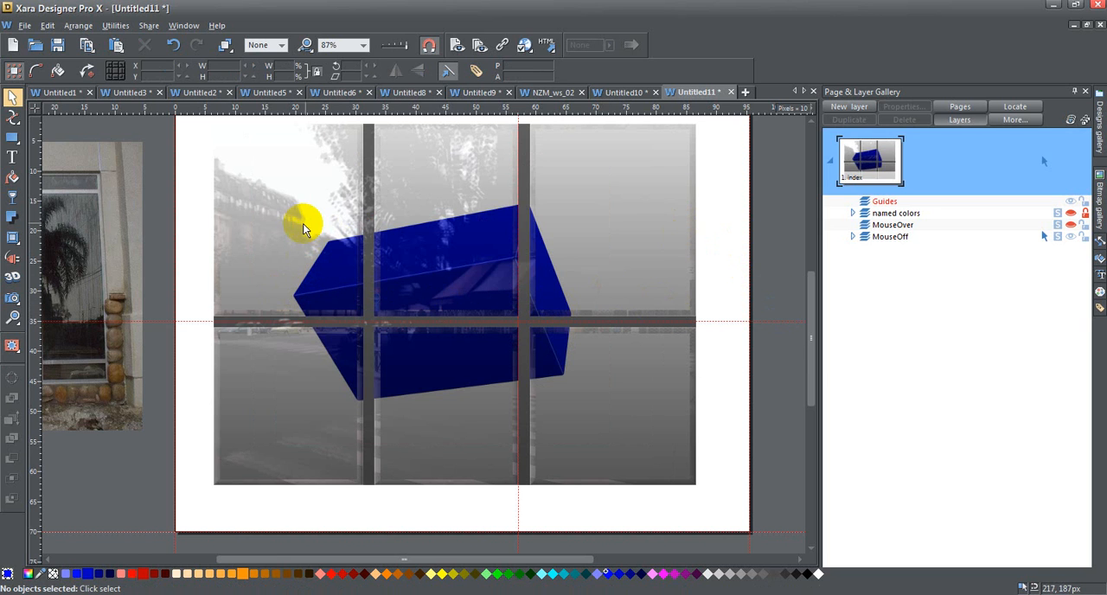
Move the upper-left pane photo off the window and examine the Photo tool adjustments of the full-size photo beneath it
drag(297, 228, 130, 446)
click(263, 200)
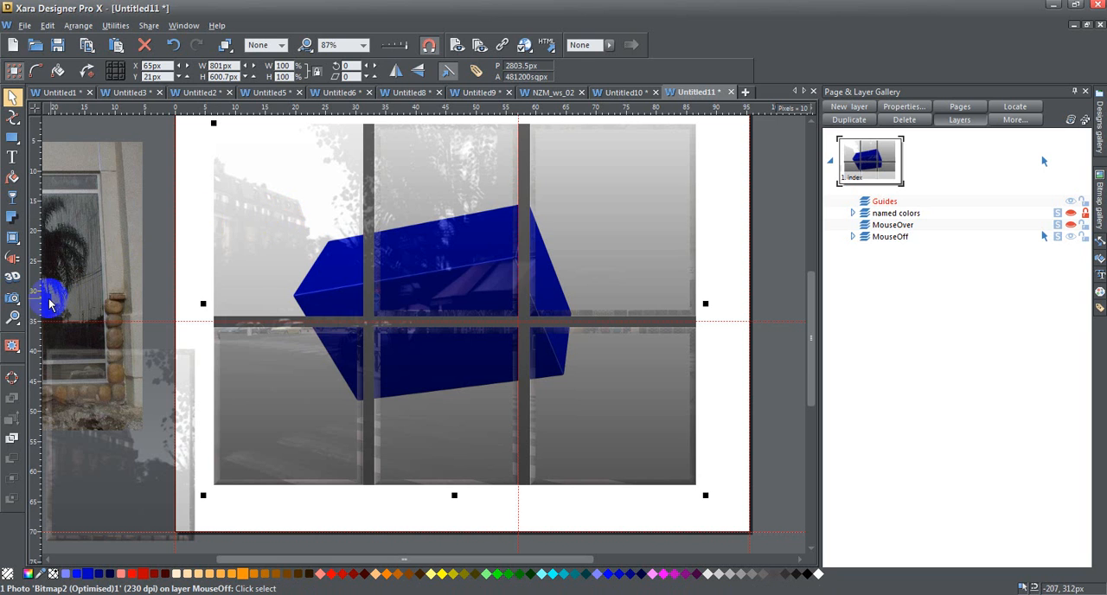
click(13, 299)
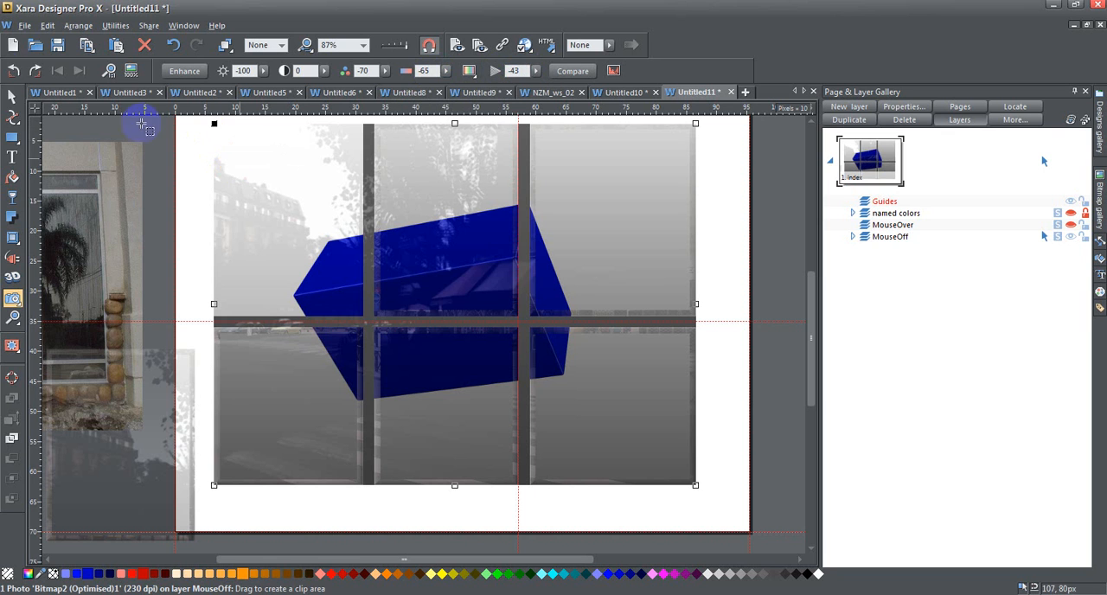
click(12, 96)
Examine the linear transparency of the full-size window photo at its start and end points
click(273, 163)
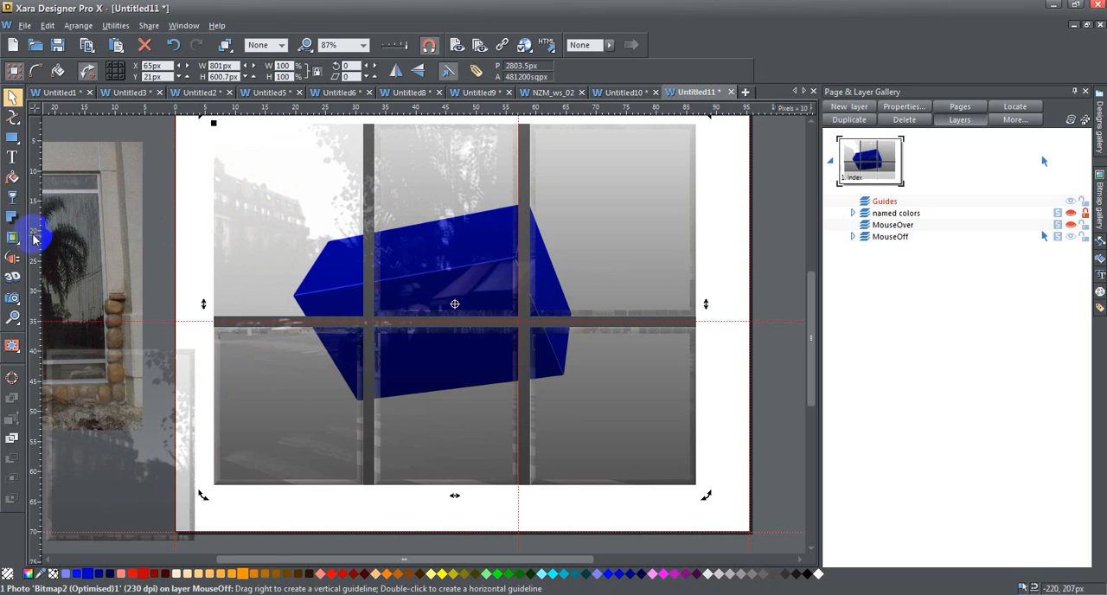
click(13, 197)
drag(510, 128, 510, 486)
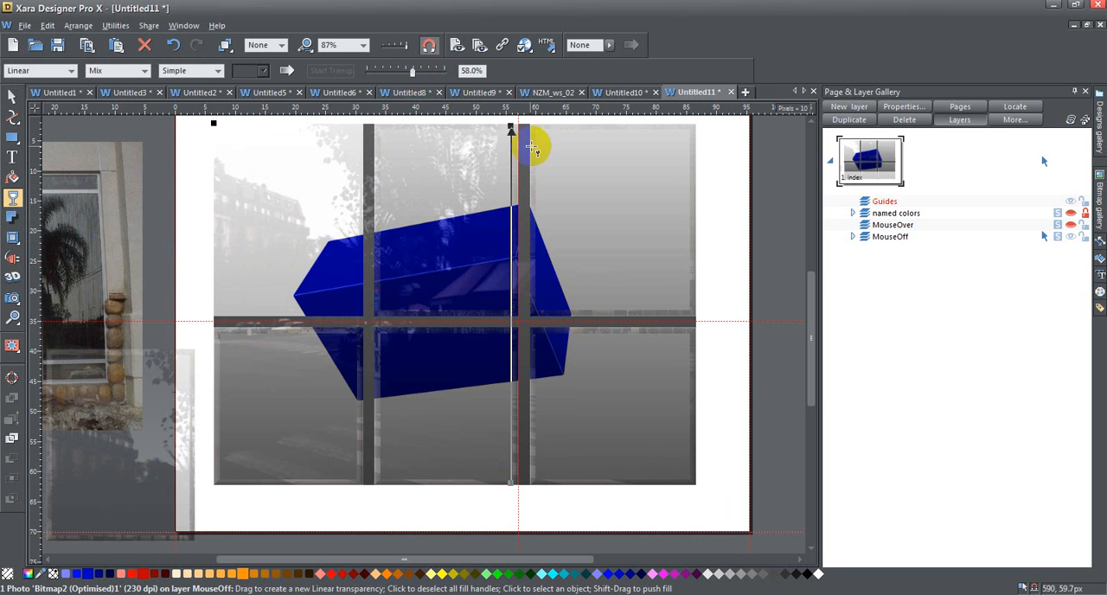
click(509, 129)
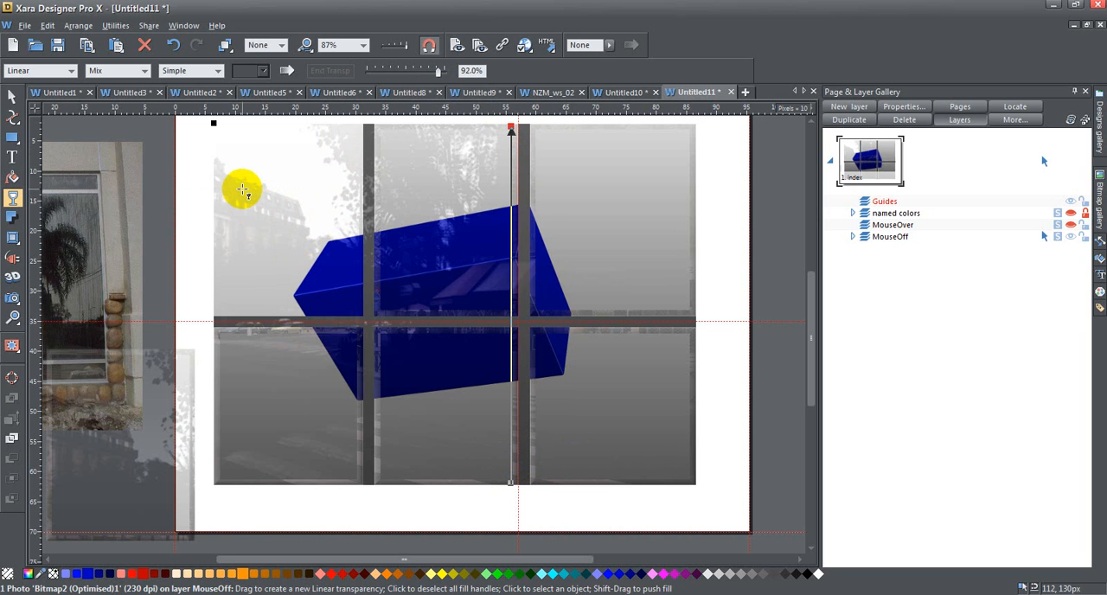
Put the pane photo back over the window's upper-left opening, at X 65 px and Y 30.5 px
click(12, 96)
drag(110, 495, 278, 270)
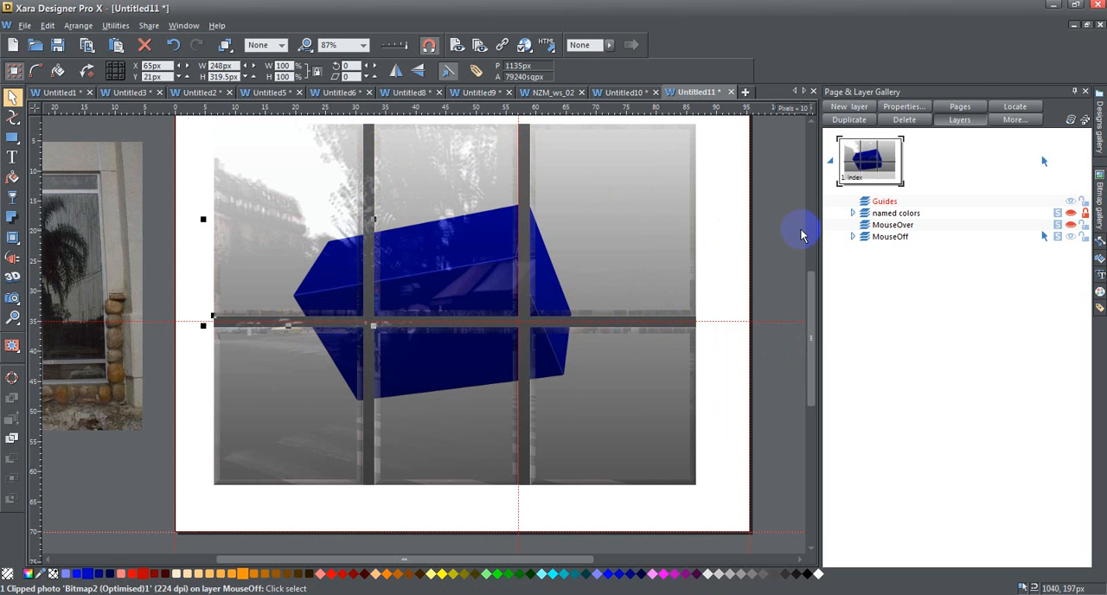
scroll(593, 128, up, 1)
click(400, 153)
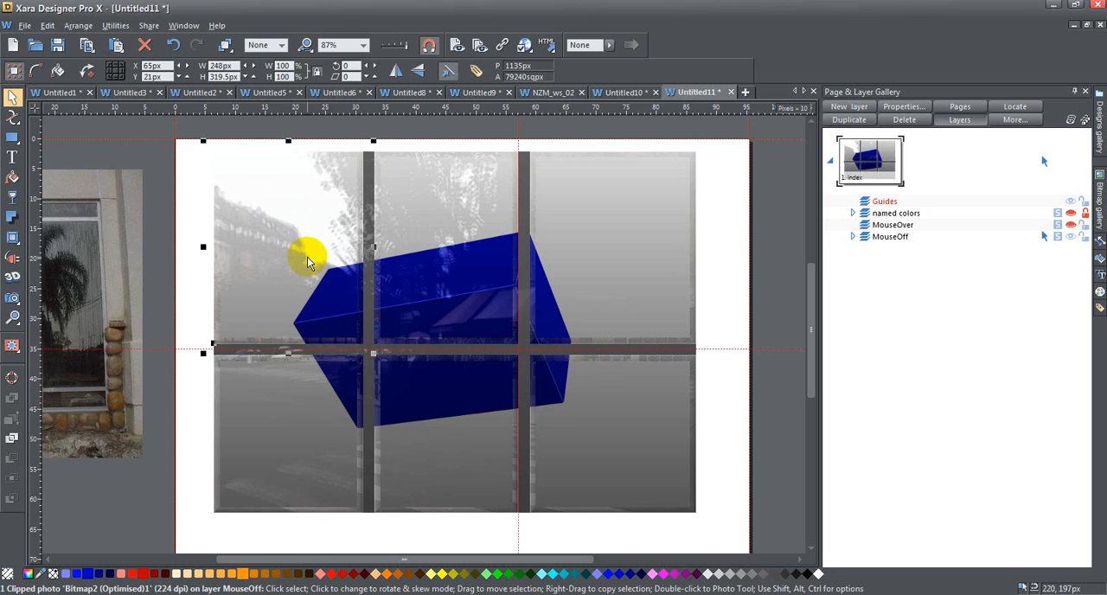
mouse_move(314, 237)
mouse_down()
mouse_move(185, 309)
mouse_move(100, 277)
mouse_move(316, 245)
mouse_up()
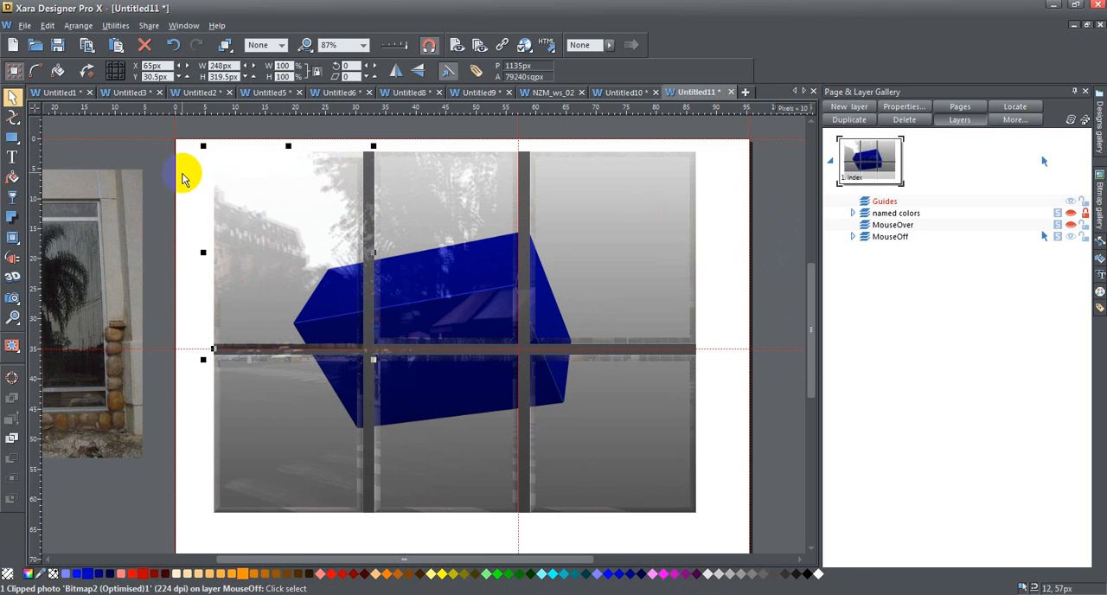
Examine the bevel settings and the bitmap fill of the upper-left pane photo
click(182, 175)
click(278, 213)
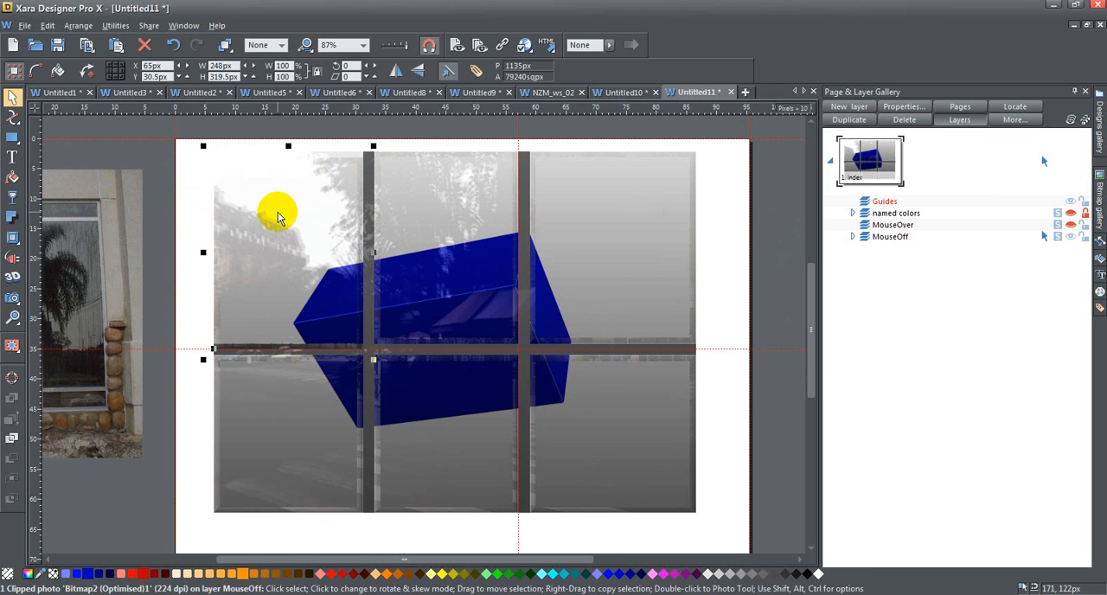
click(12, 237)
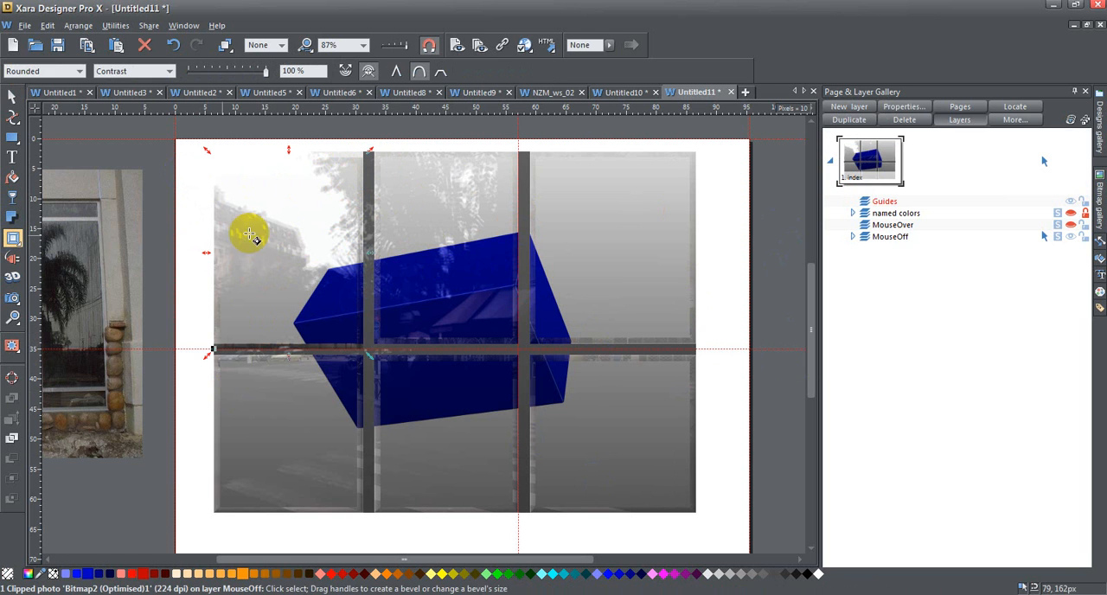
click(370, 71)
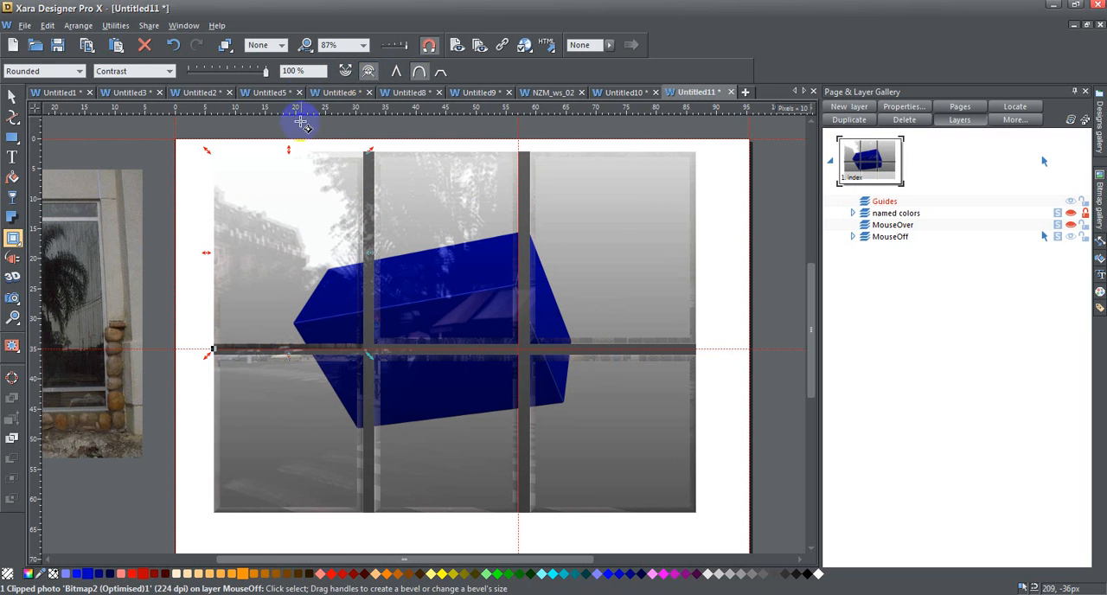
click(12, 177)
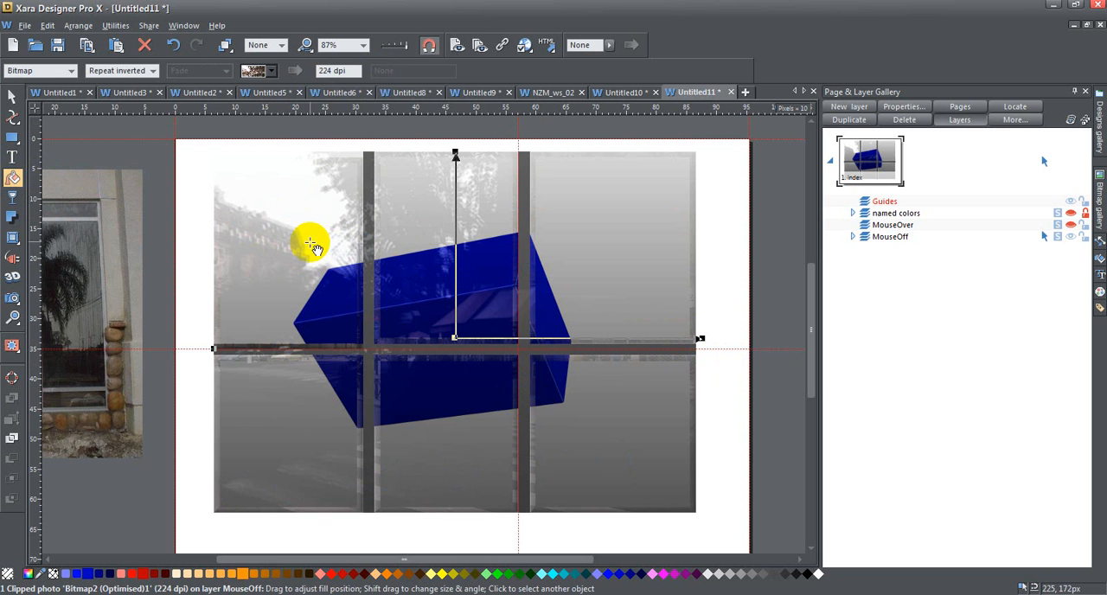
click(12, 96)
click(125, 154)
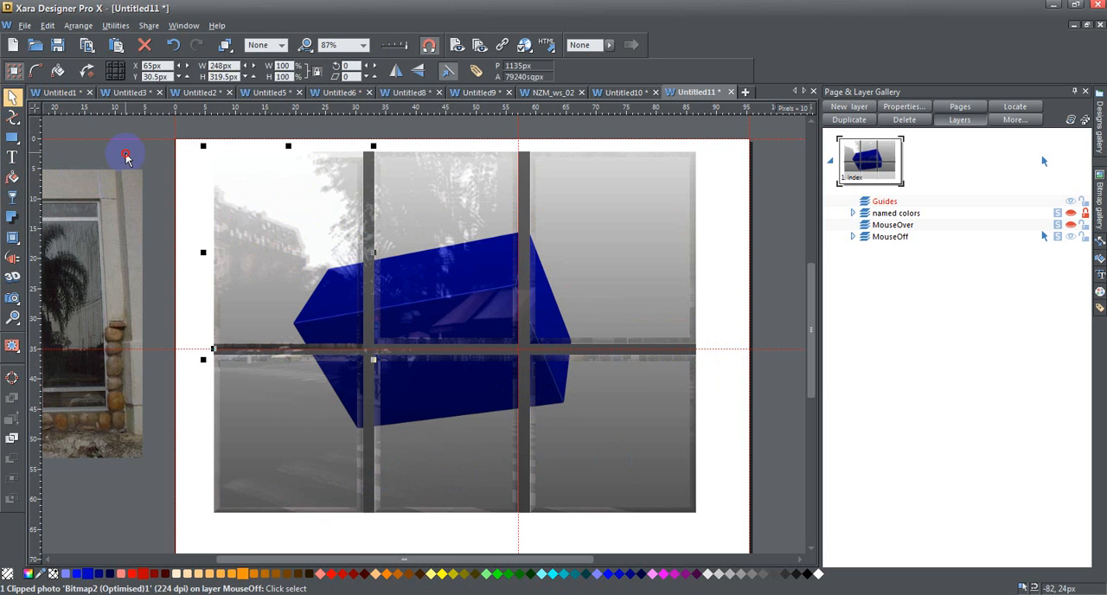